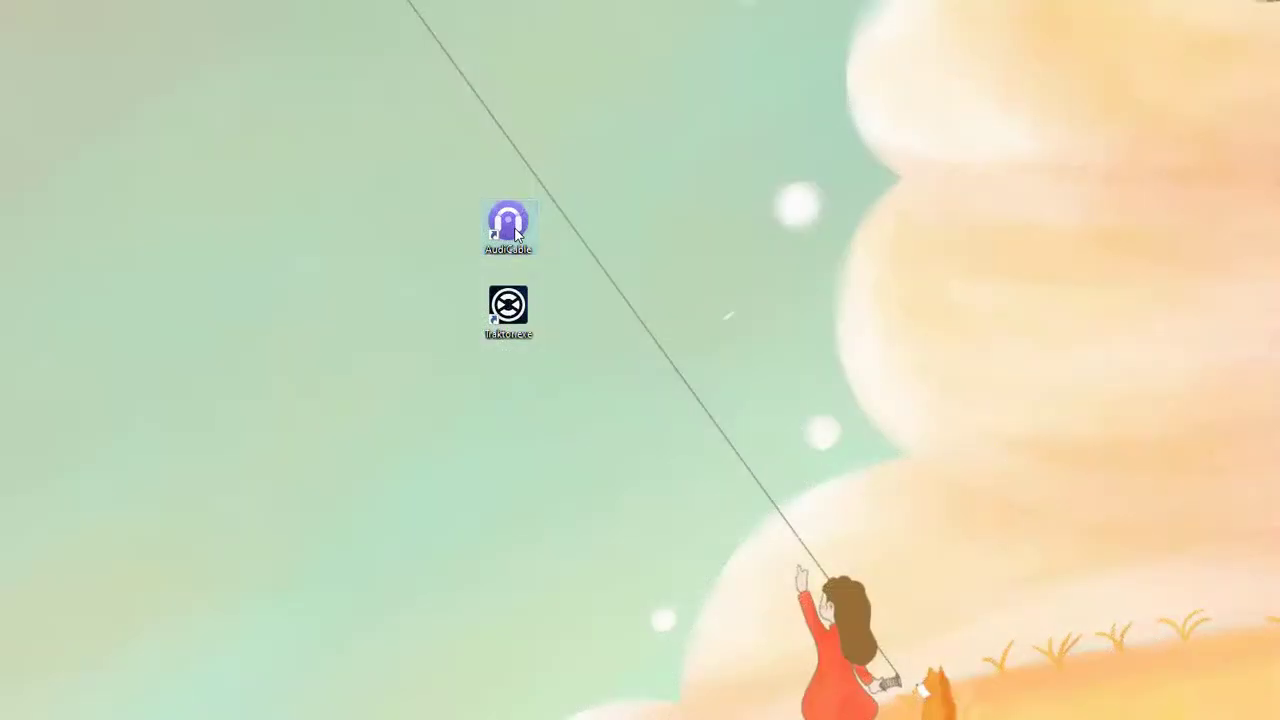
Launch AudiCable from its desktop icon
double_click(512, 228)
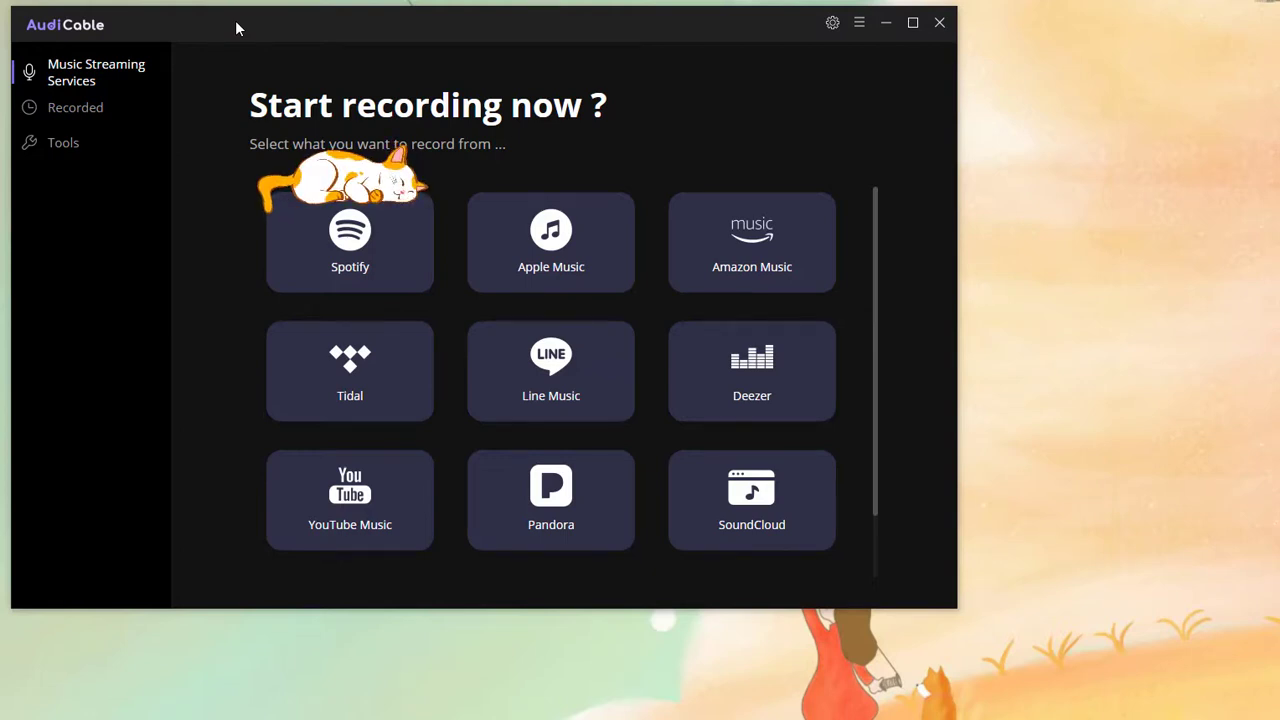
Choose Spotify as the recording source to open its web player
click(407, 278)
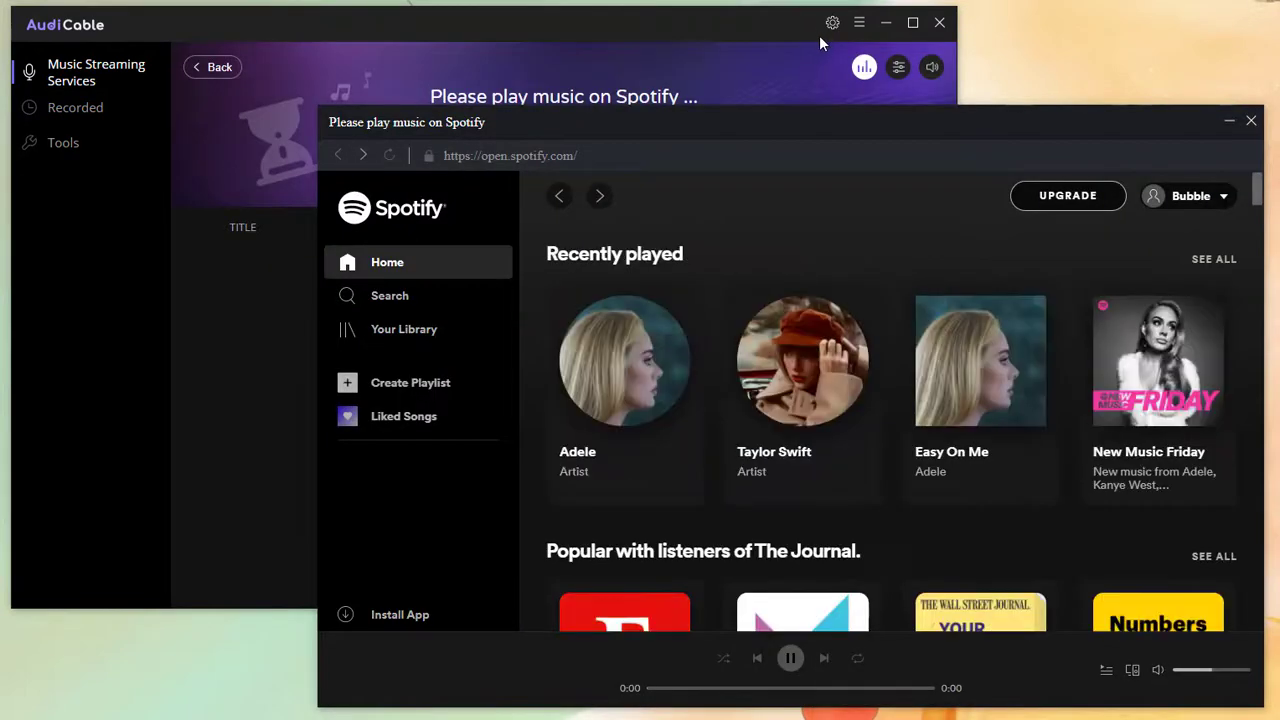
Open Adele's artist page from Recently played in the Spotify player
click(1224, 204)
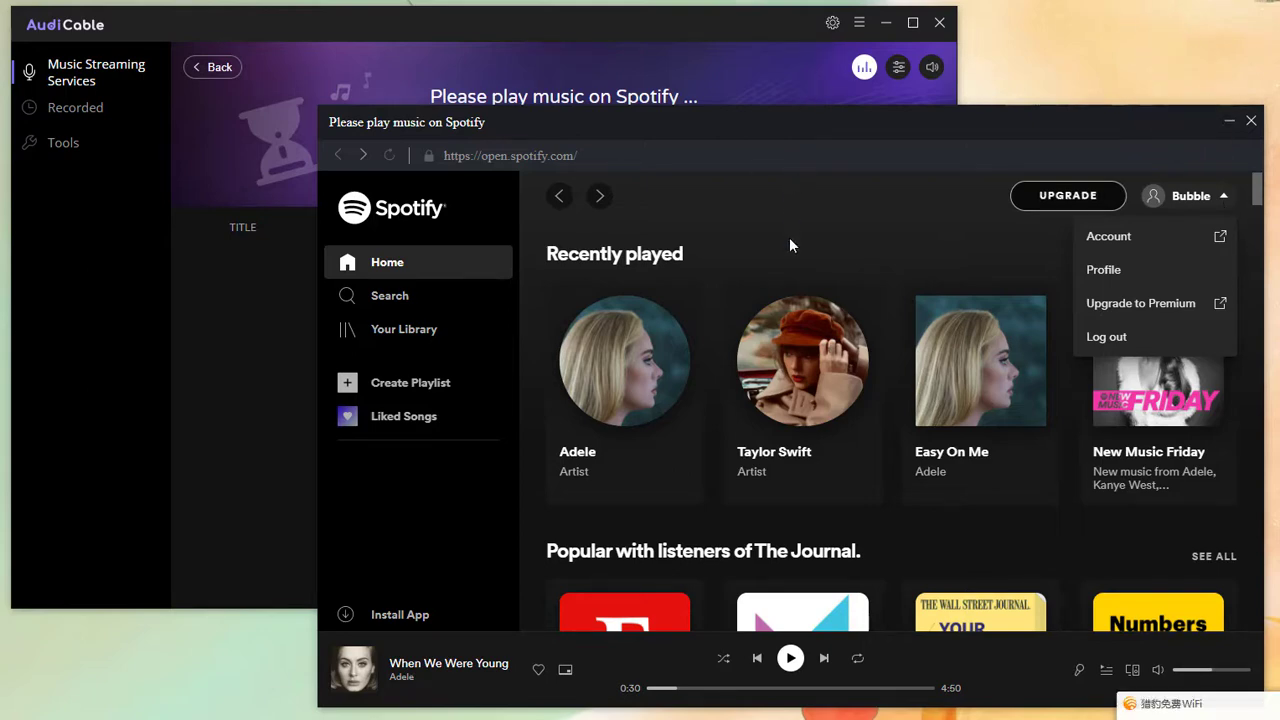
click(683, 485)
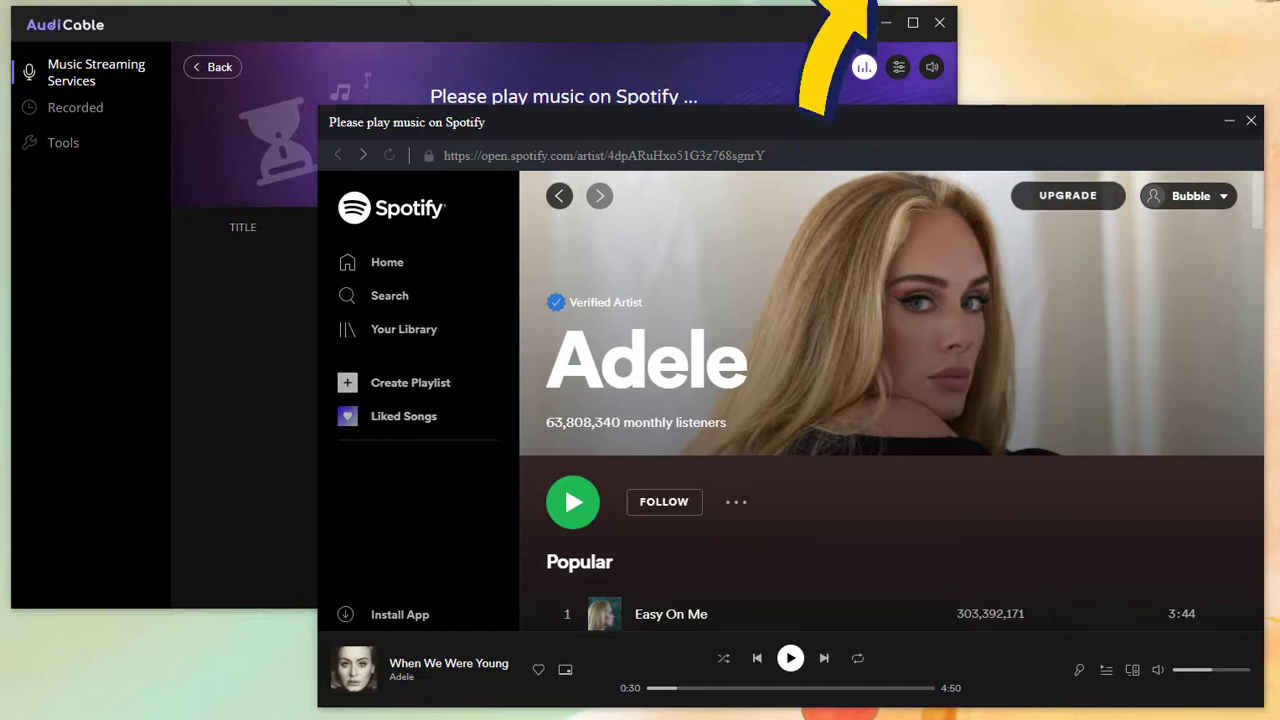
click(832, 25)
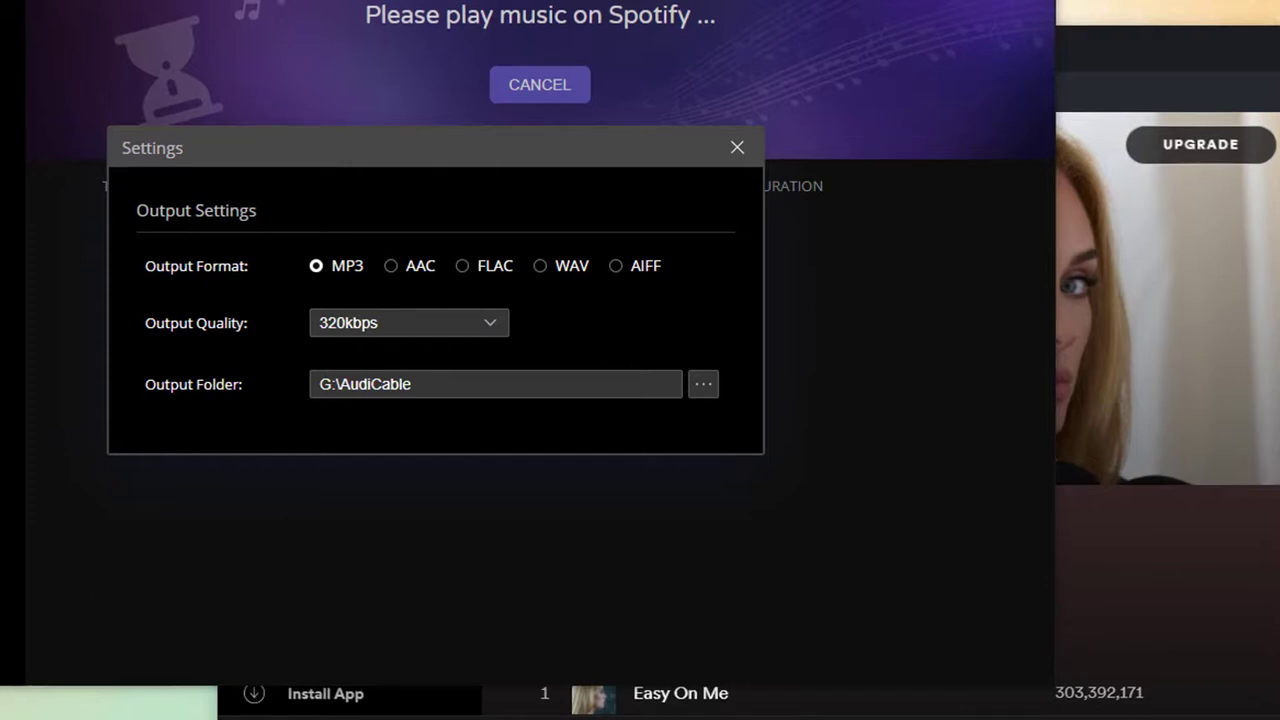
Keep the recording output format at MP3 with 320kbps quality
click(390, 267)
click(331, 272)
click(491, 328)
click(491, 328)
click(466, 270)
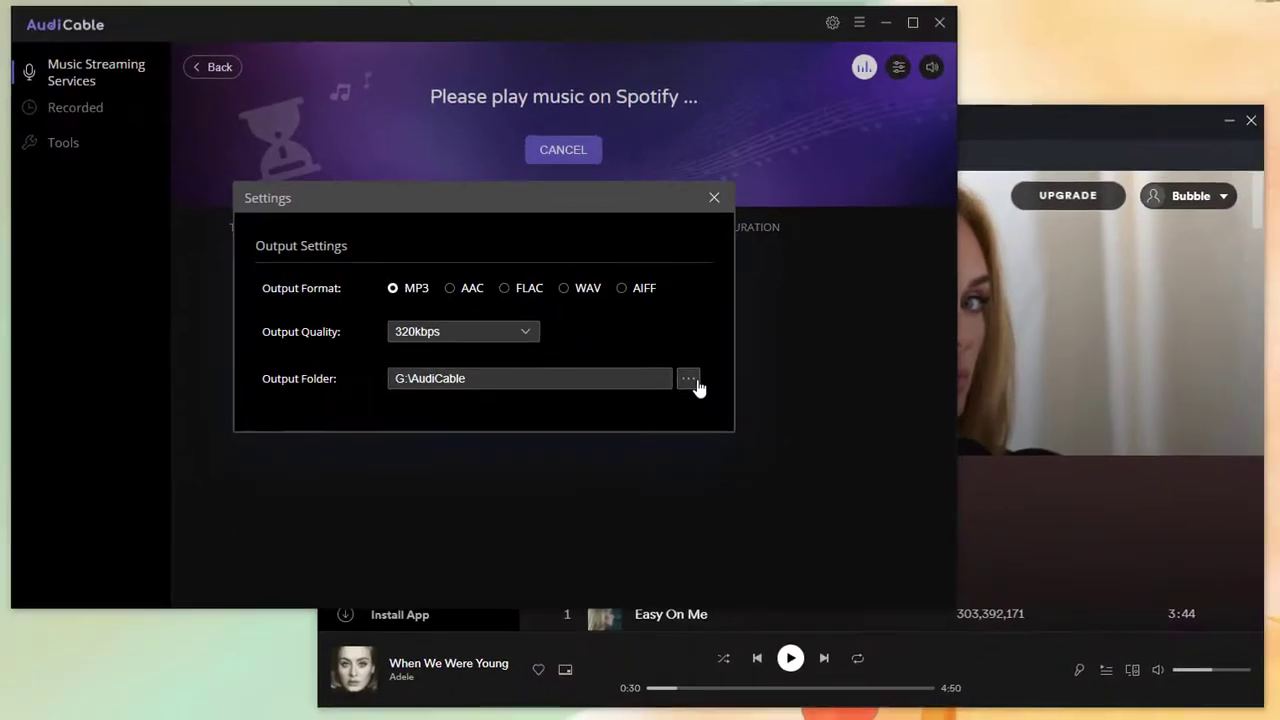
Create a new 'Adele' folder under G:\AudiCable and make it the output folder
click(689, 379)
click(207, 134)
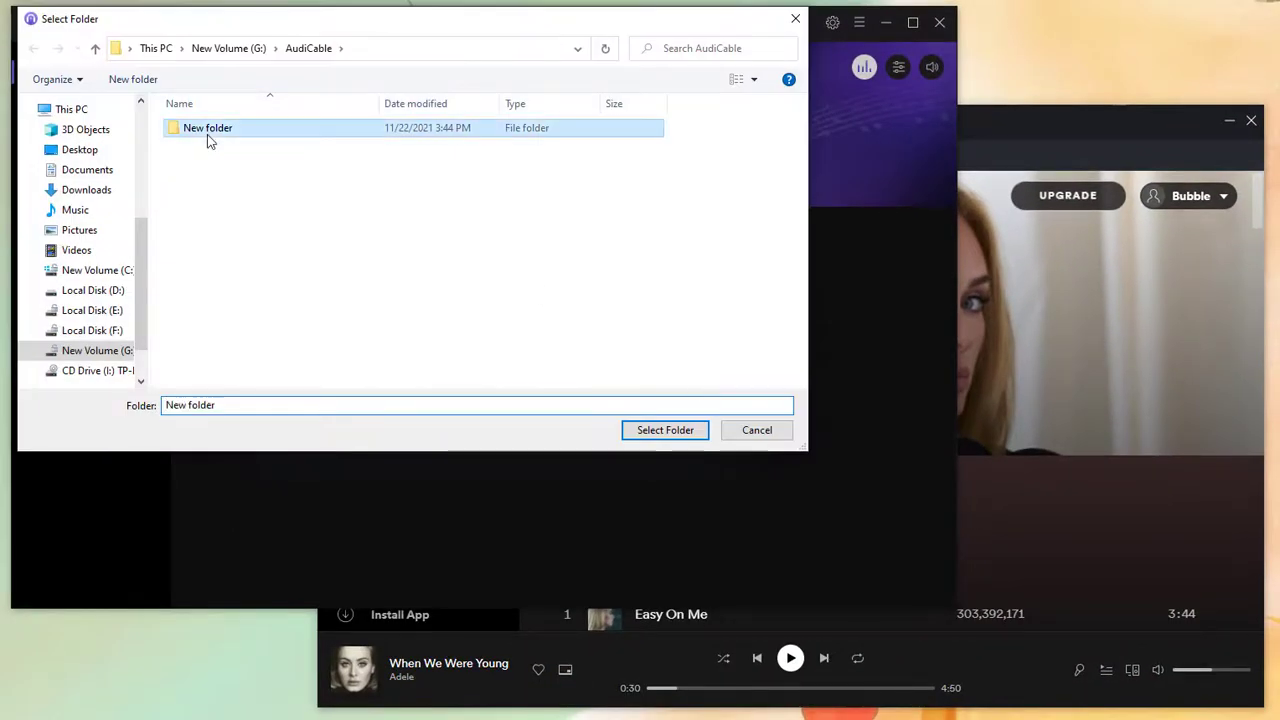
click(207, 134)
text(Adele)
click(297, 130)
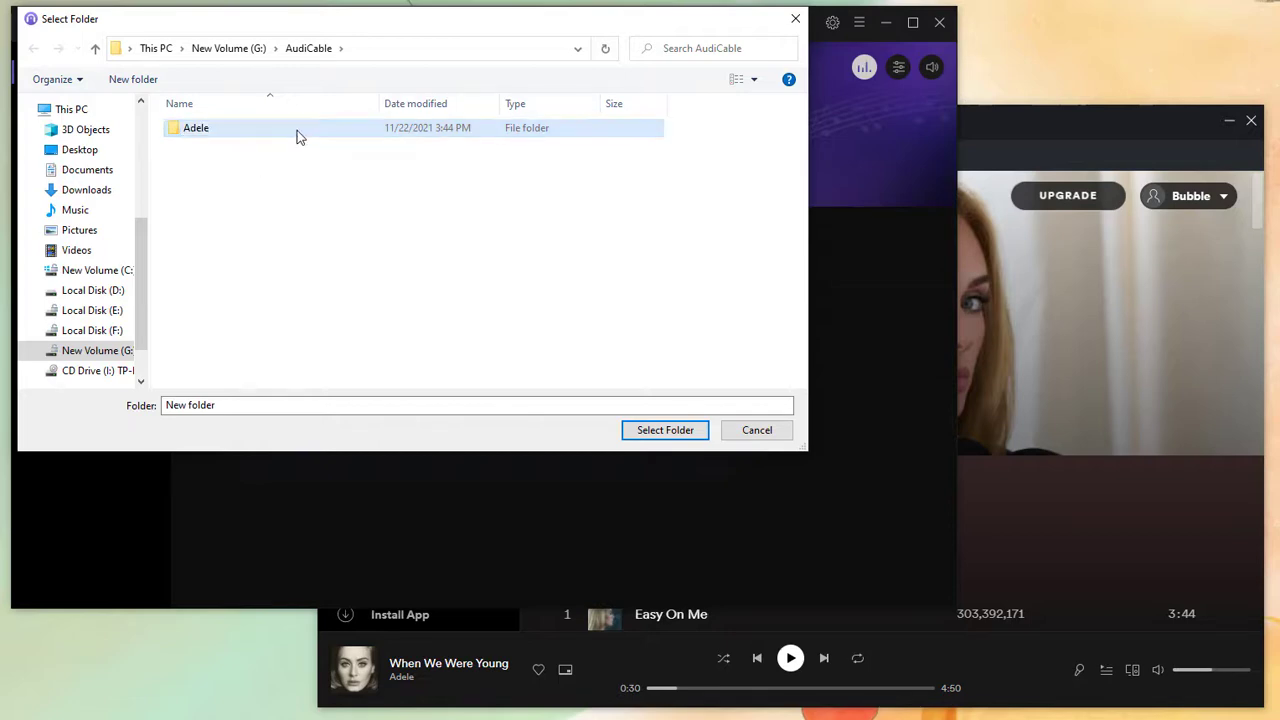
click(660, 432)
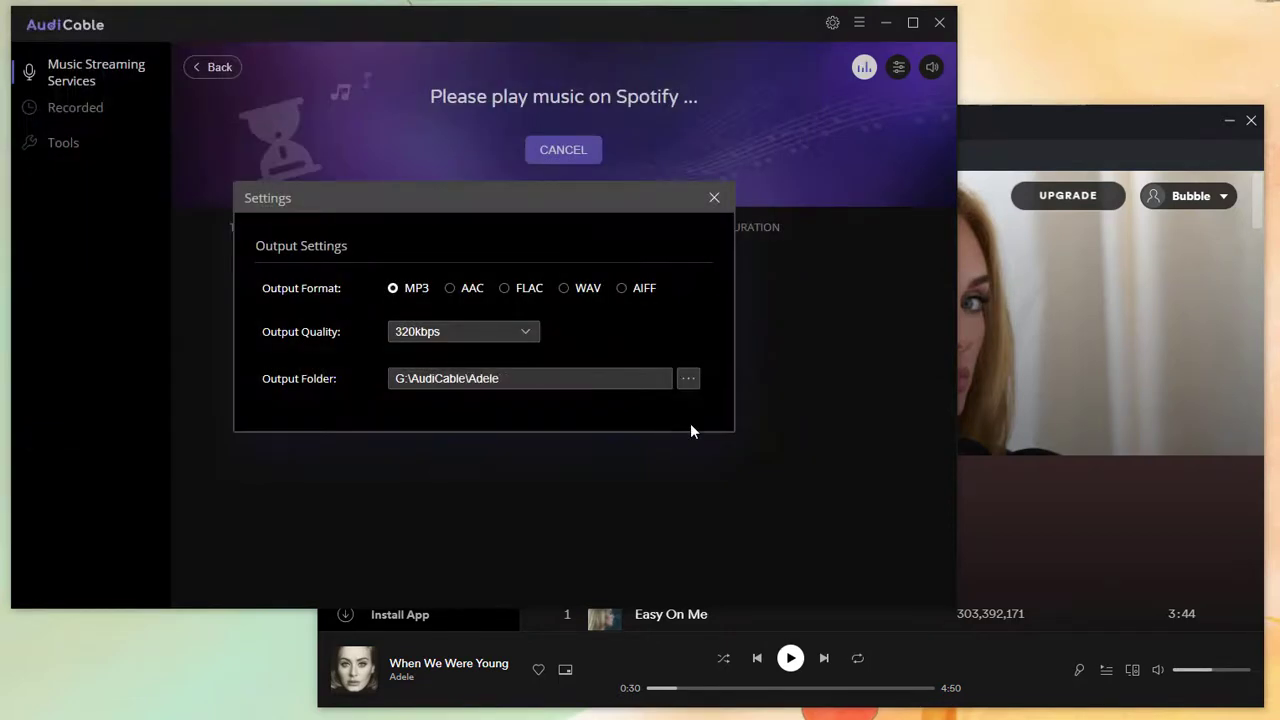
click(715, 199)
Play and record Adele's popular tracks, stopping after Set Fire to the Rain
click(1157, 514)
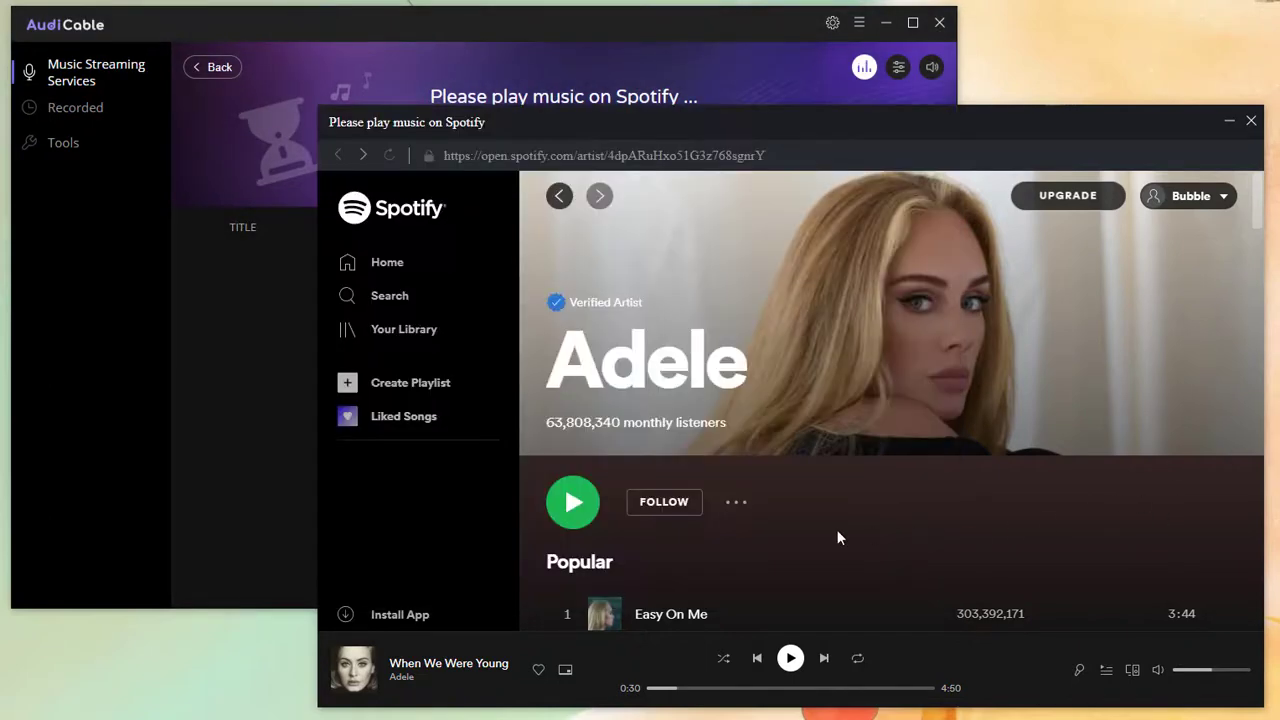
click(573, 502)
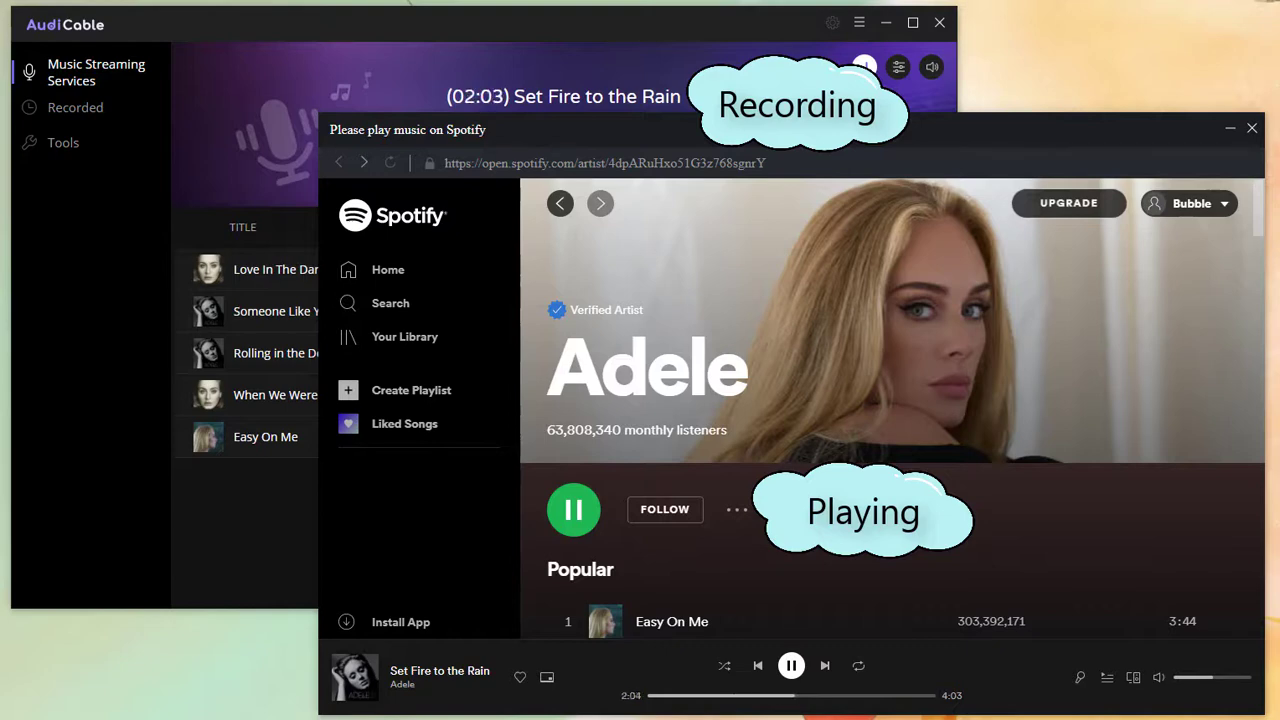
click(791, 665)
click(242, 208)
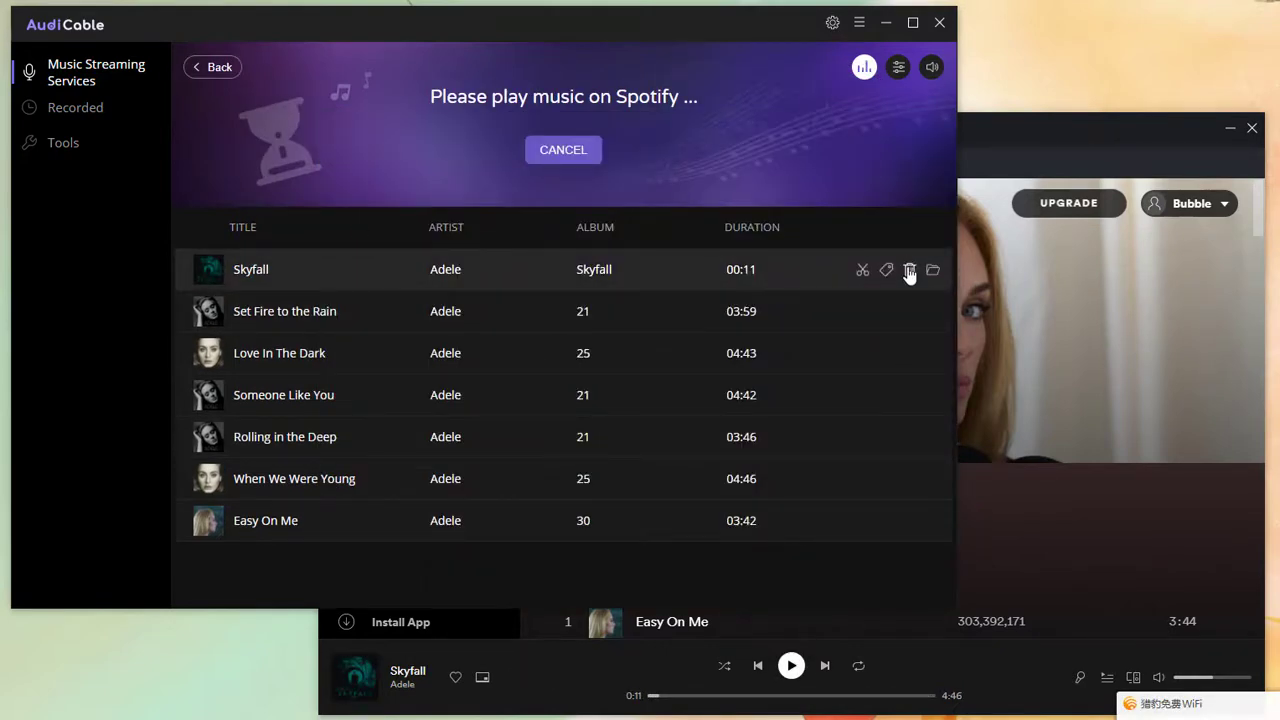
Delete the partial Skyfall recording and its local file, then open the recordings folder
click(910, 271)
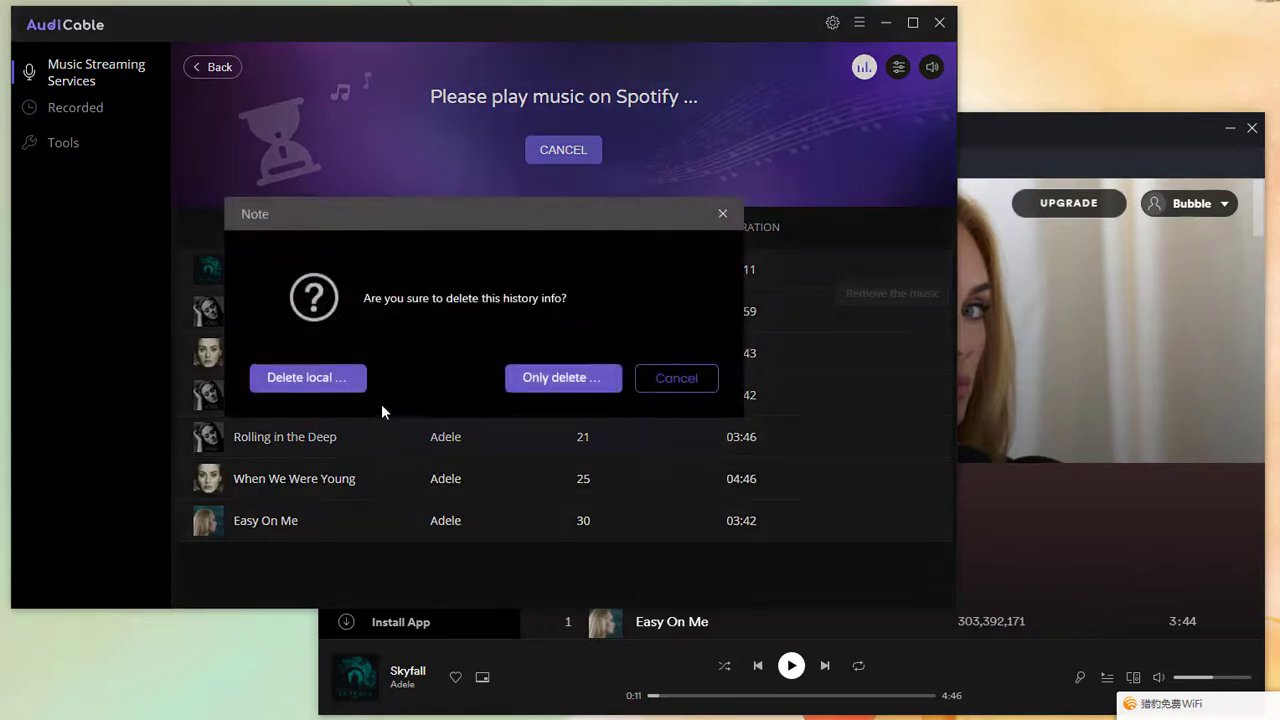
click(312, 380)
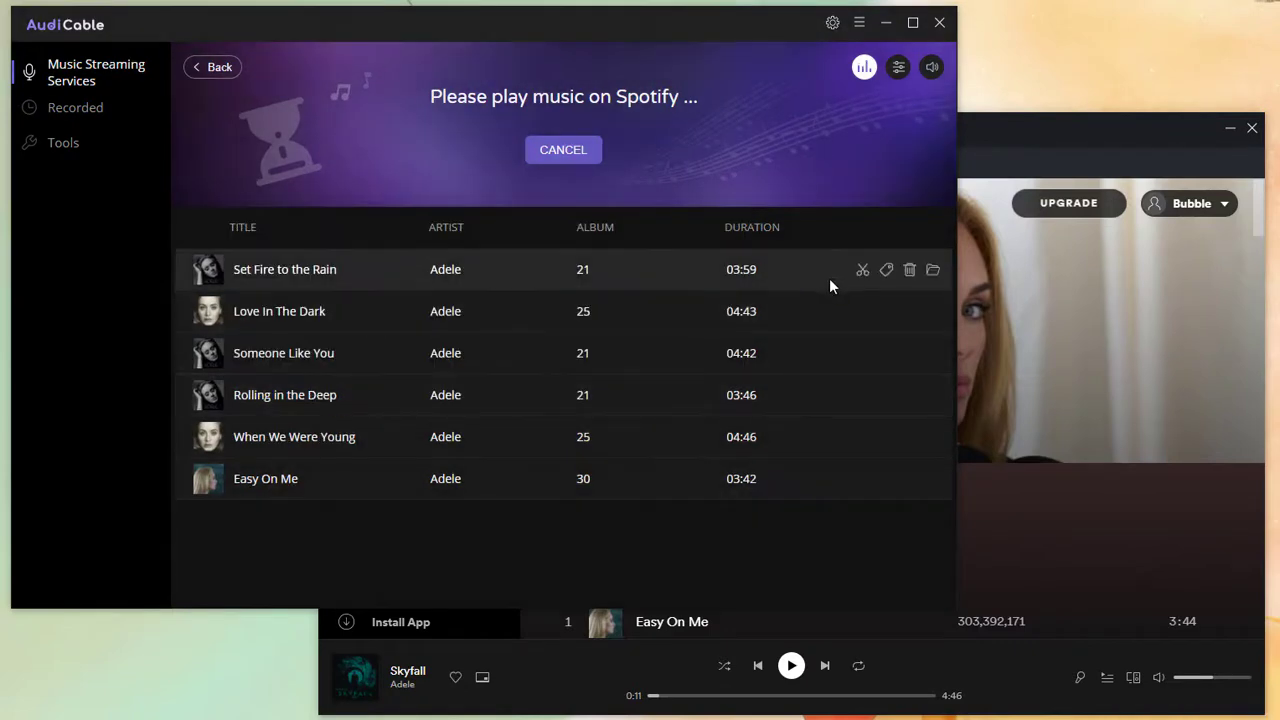
click(931, 271)
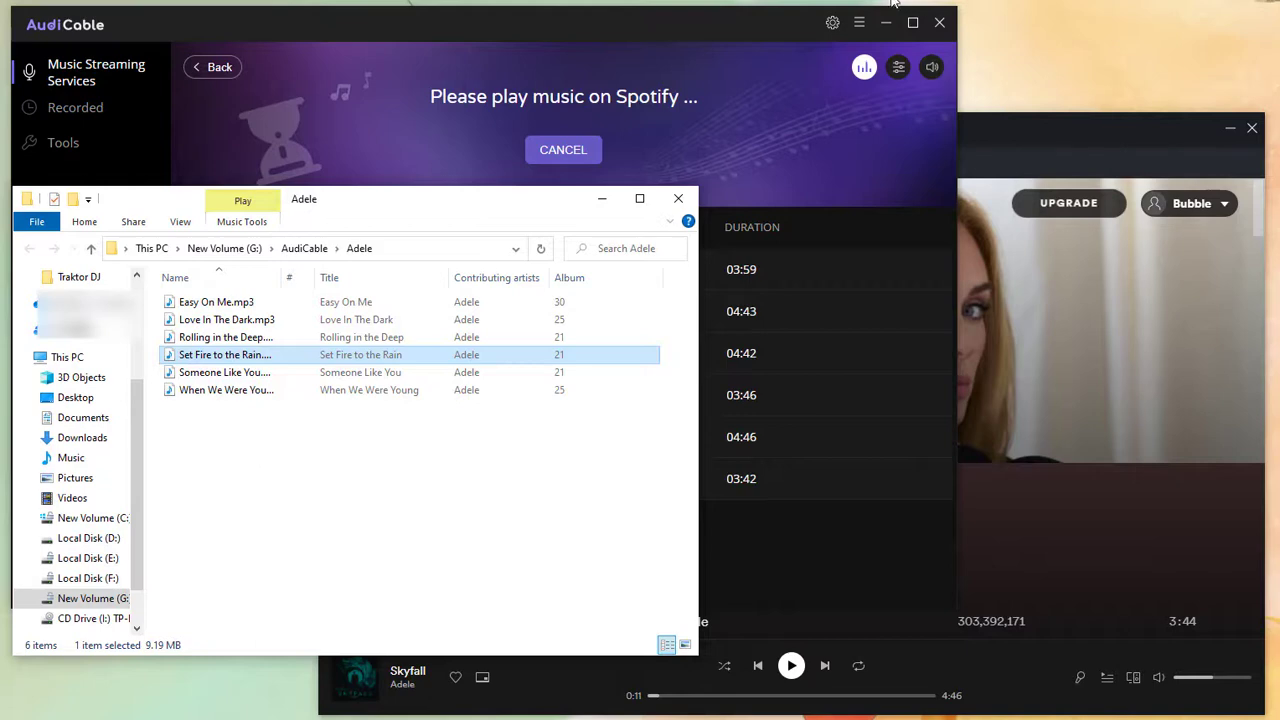
click(895, 28)
Minimize the AudiCable and Spotify player windows
click(887, 24)
click(1230, 128)
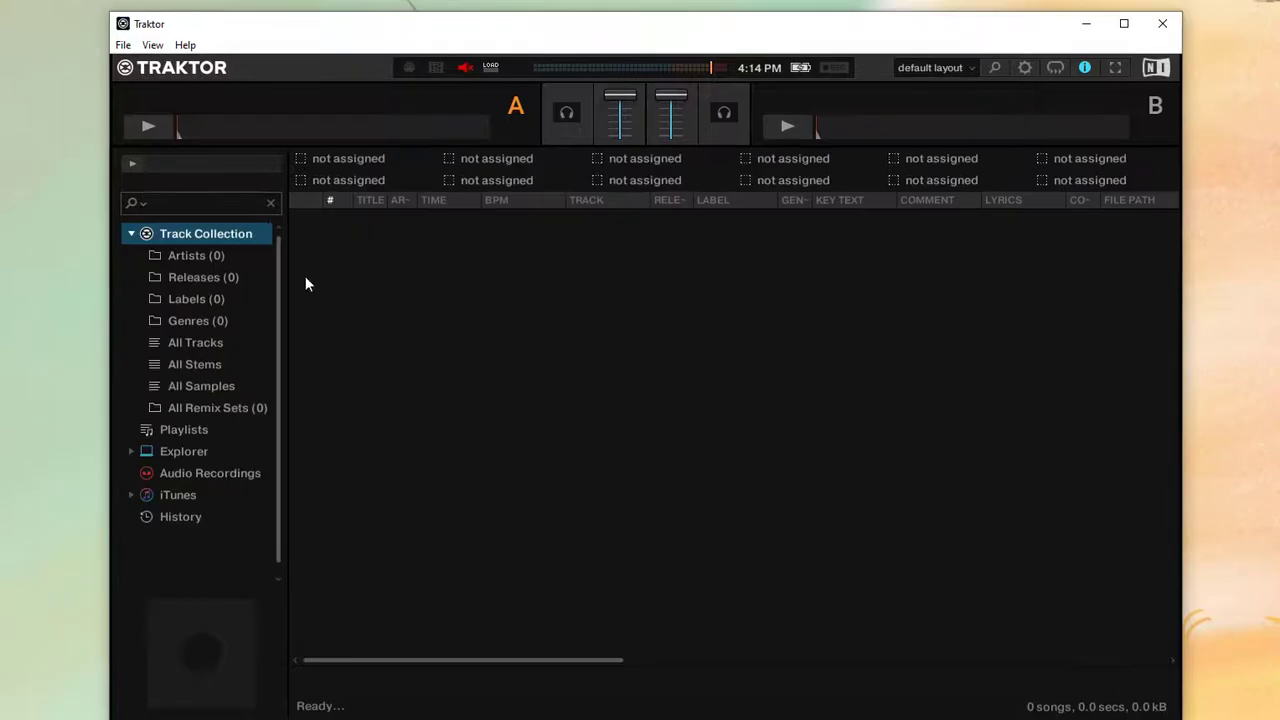
Add G:\AudiCable\Adele as a music folder in Traktor's File Management preferences
click(123, 45)
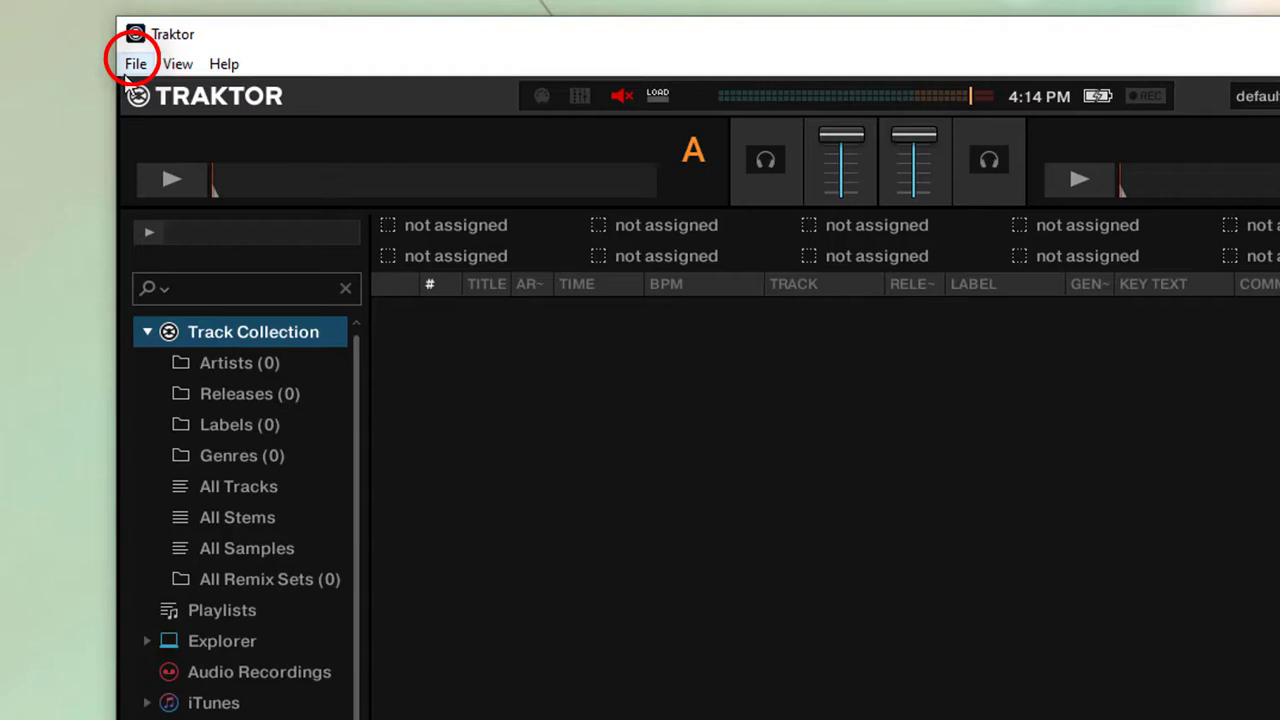
click(126, 68)
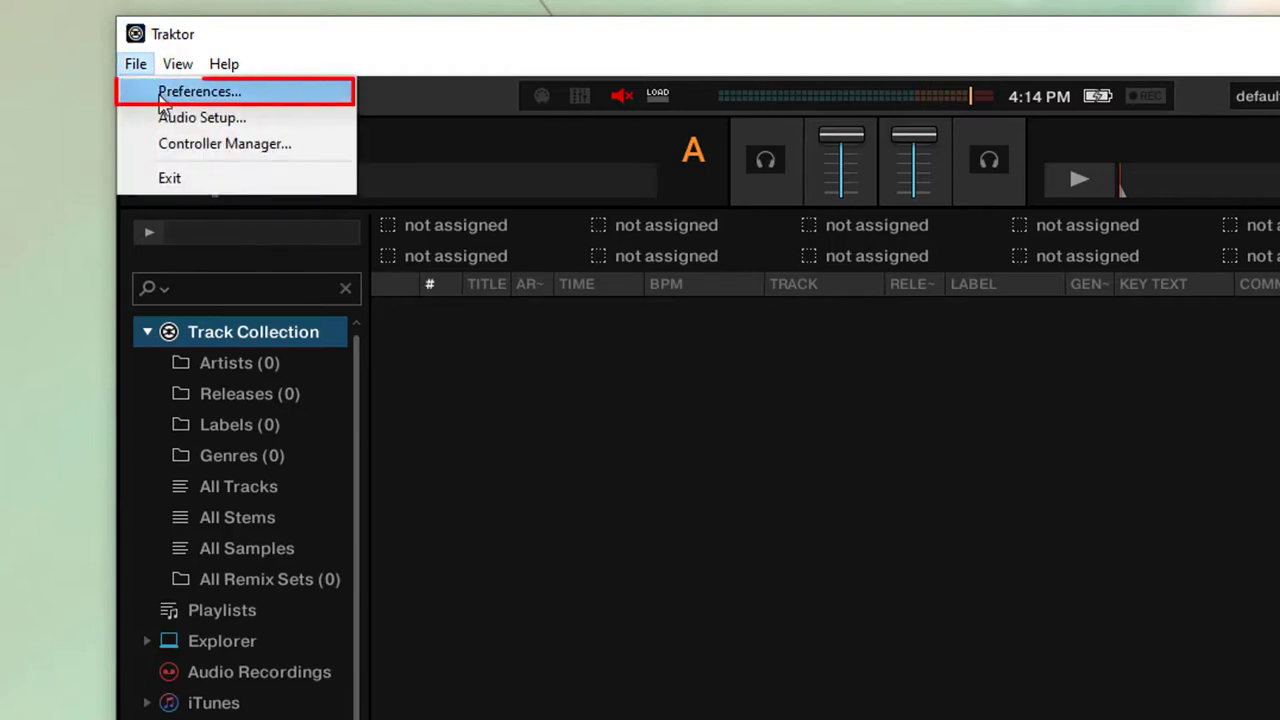
click(165, 98)
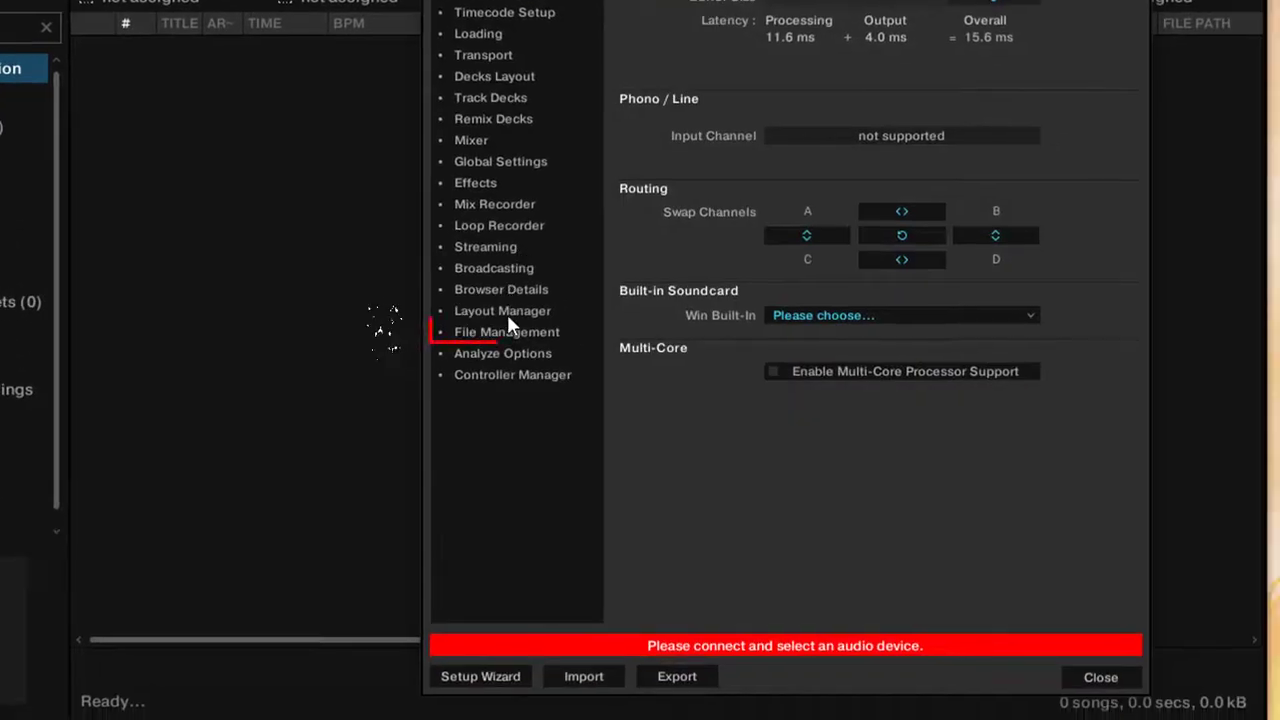
click(508, 333)
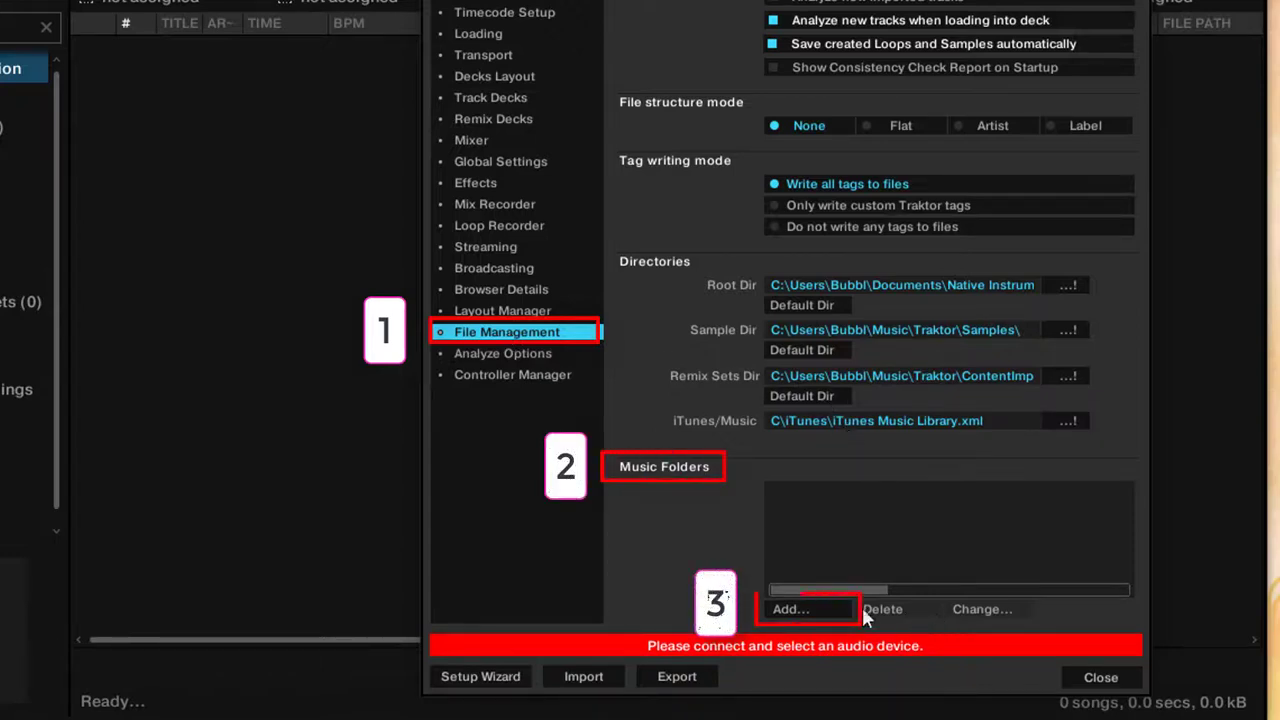
click(790, 609)
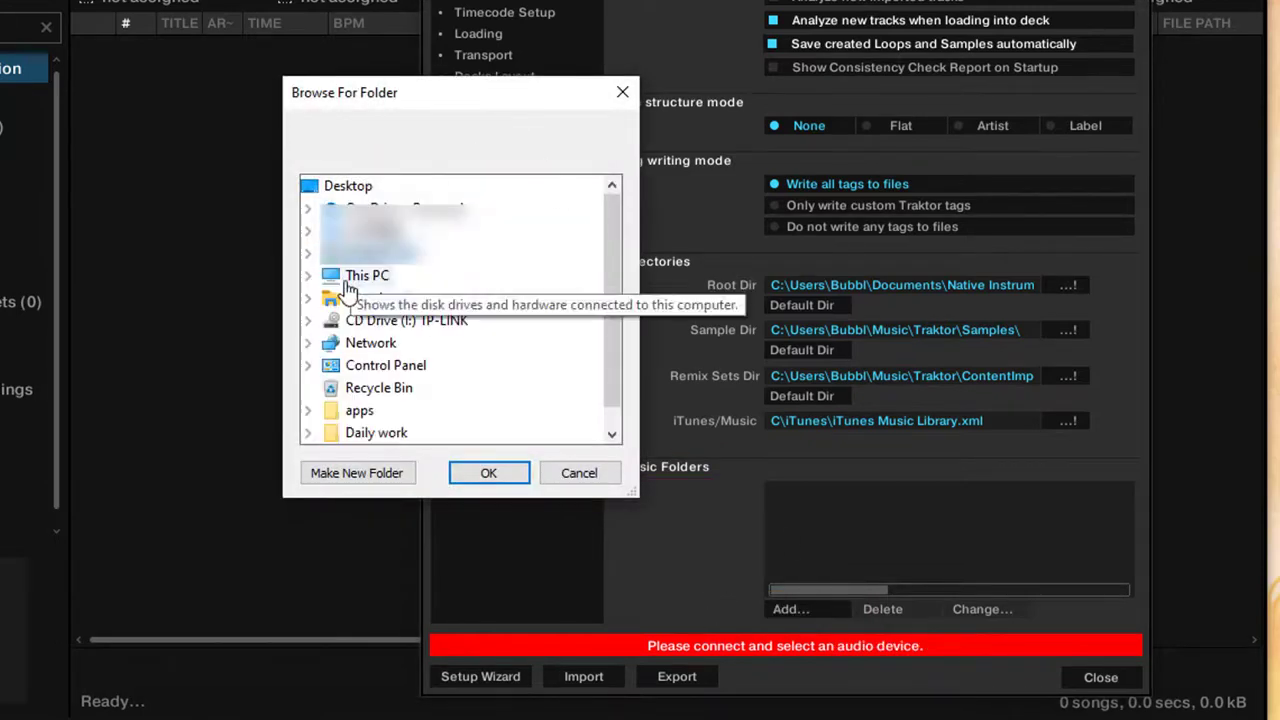
double_click(345, 286)
scroll(435, 414, down, 1)
double_click(440, 410)
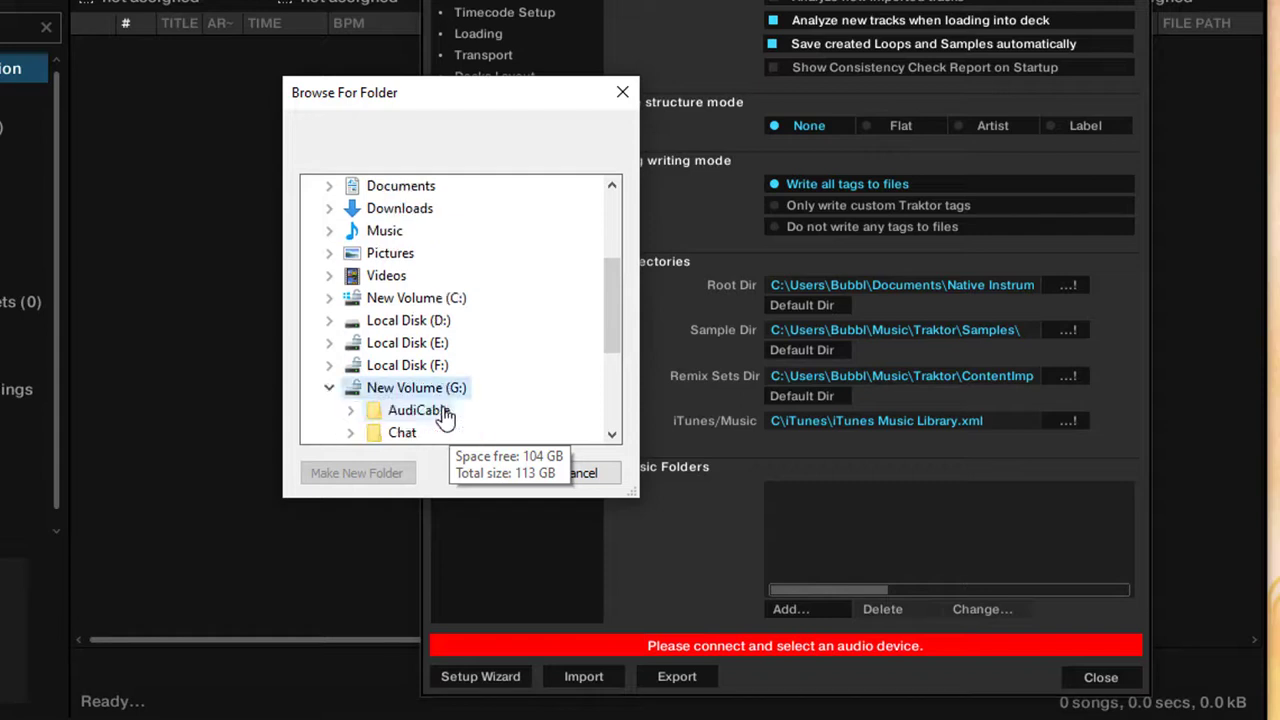
double_click(447, 413)
click(438, 392)
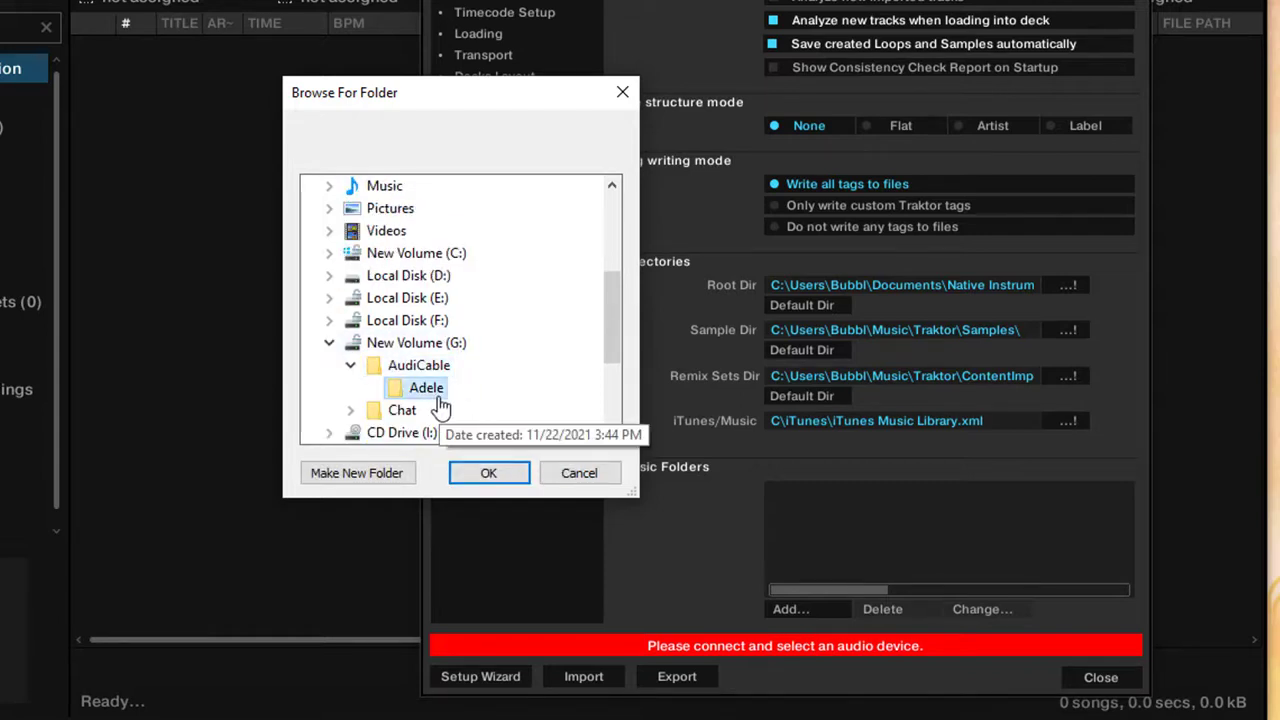
click(488, 473)
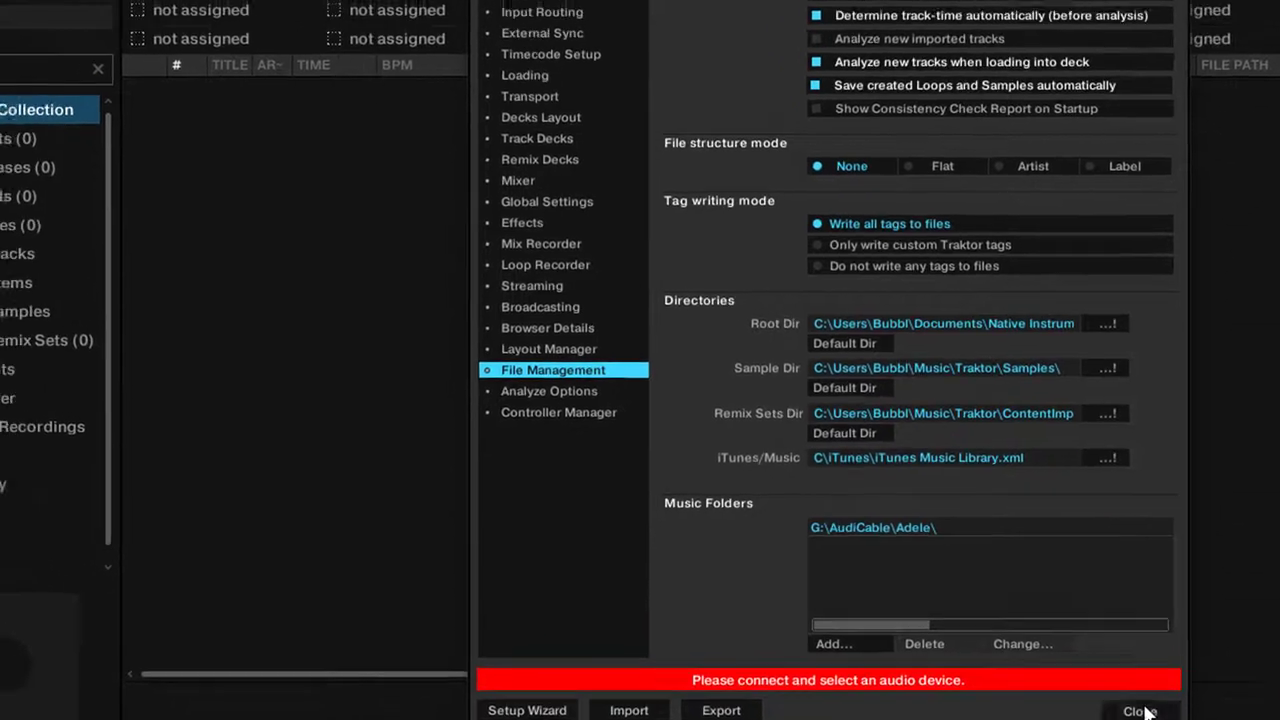
Close Preferences and import the music folders into the Track Collection
click(1100, 678)
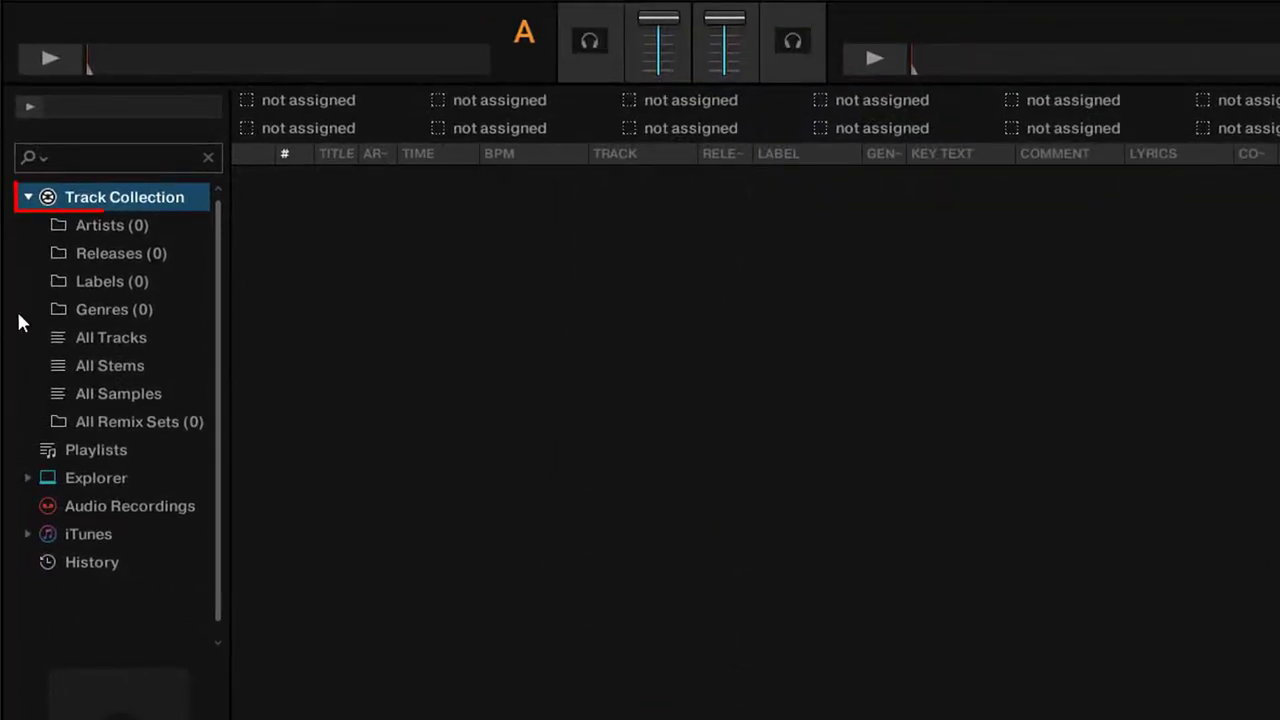
double_click(68, 200)
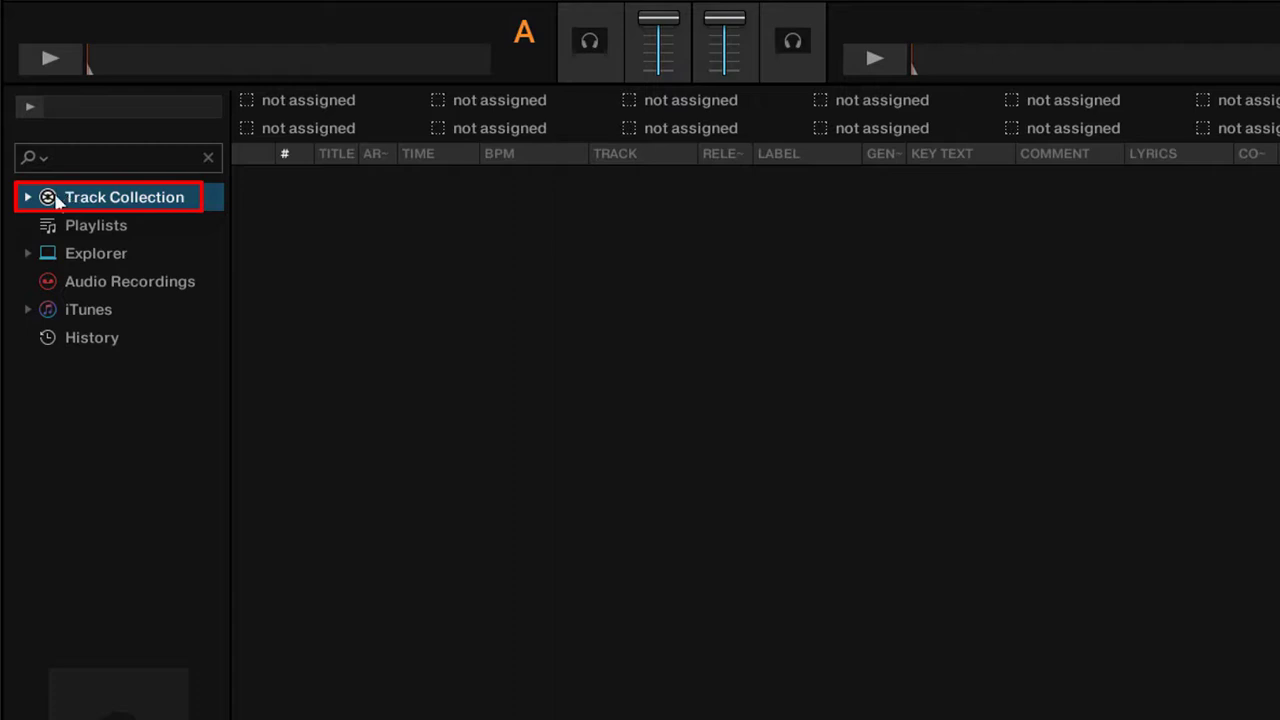
right_click(181, 208)
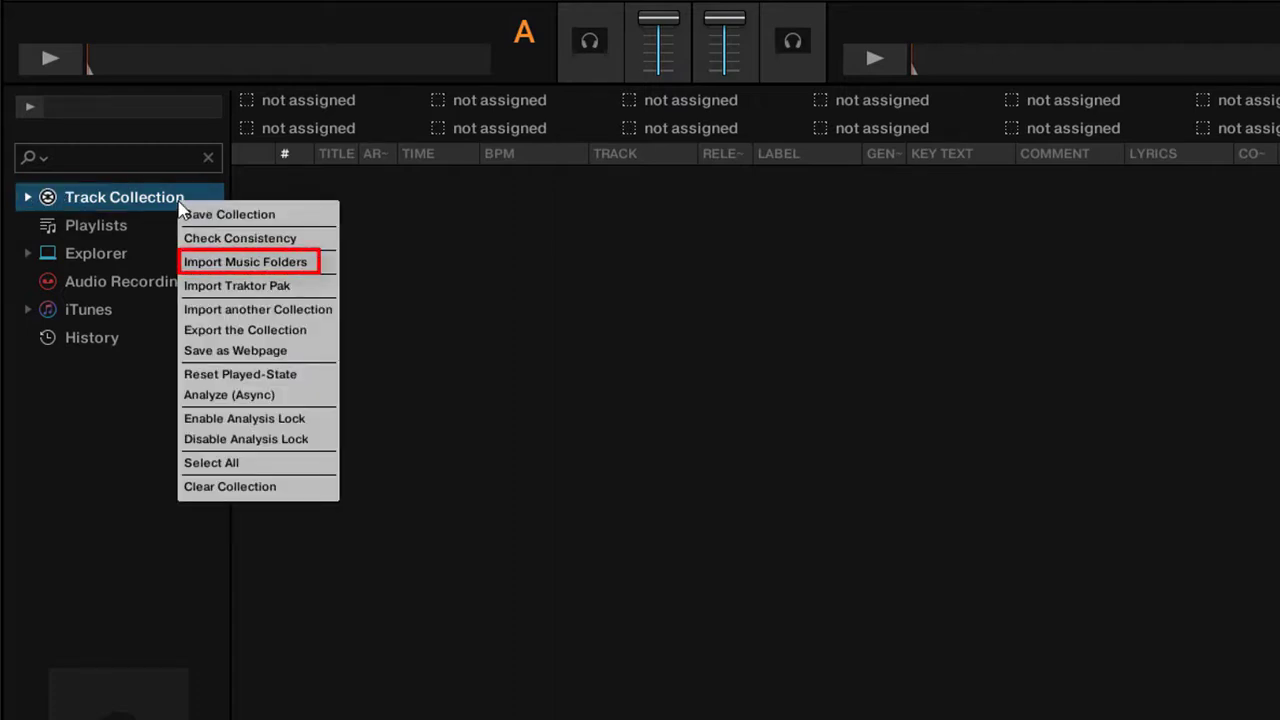
click(208, 264)
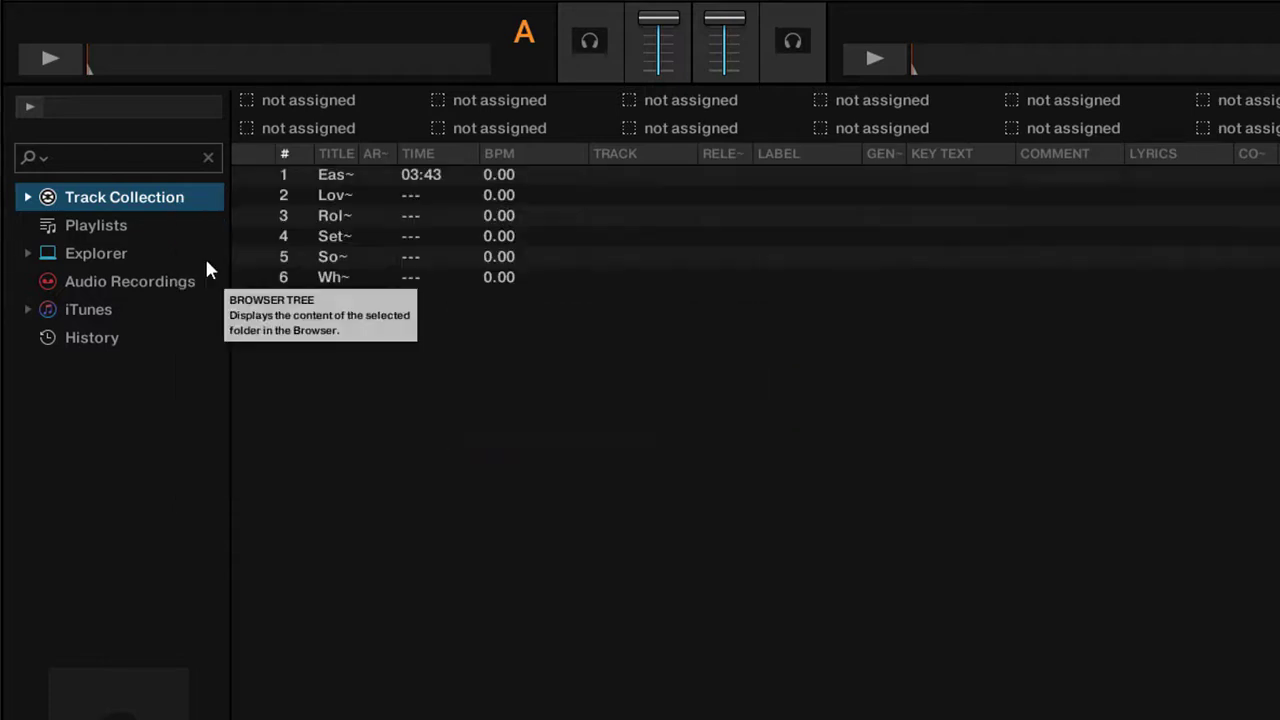